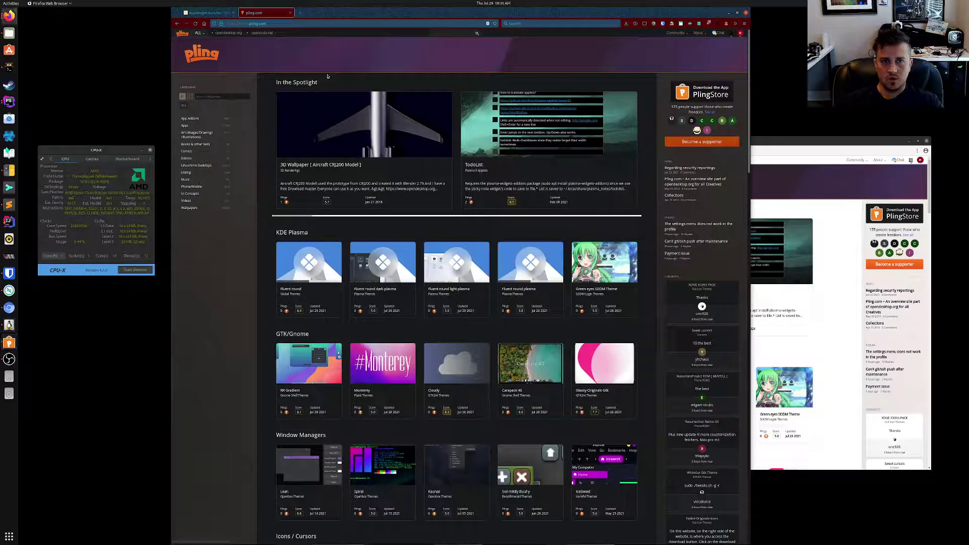
# Switch to the Launchpad tab showing the AppImageLauncher Stable PPA page.
pyautogui.hotkey('ctrl', 'Tab')
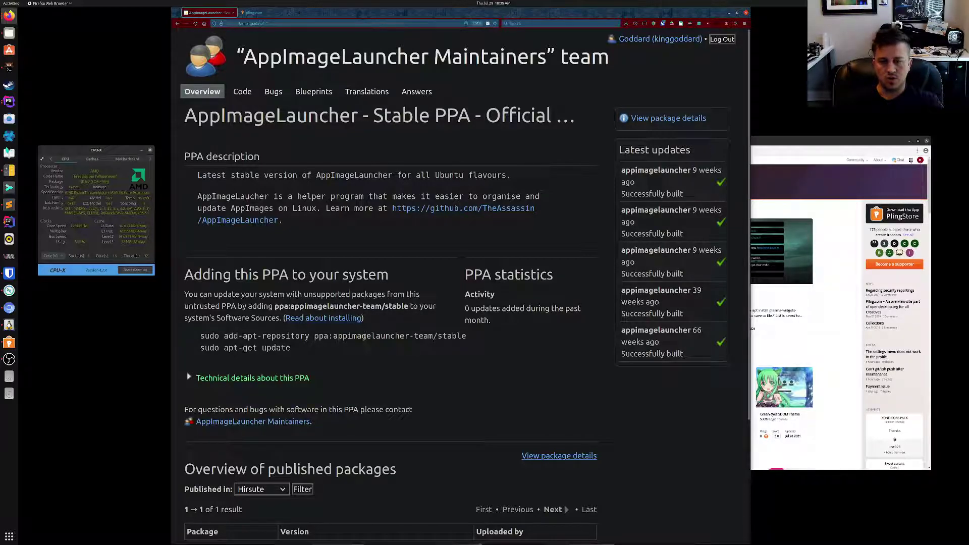
# Select the add-apt-repository command, its PPA name and the appimagelauncher package name.
pyautogui.tripleClick(370, 335)
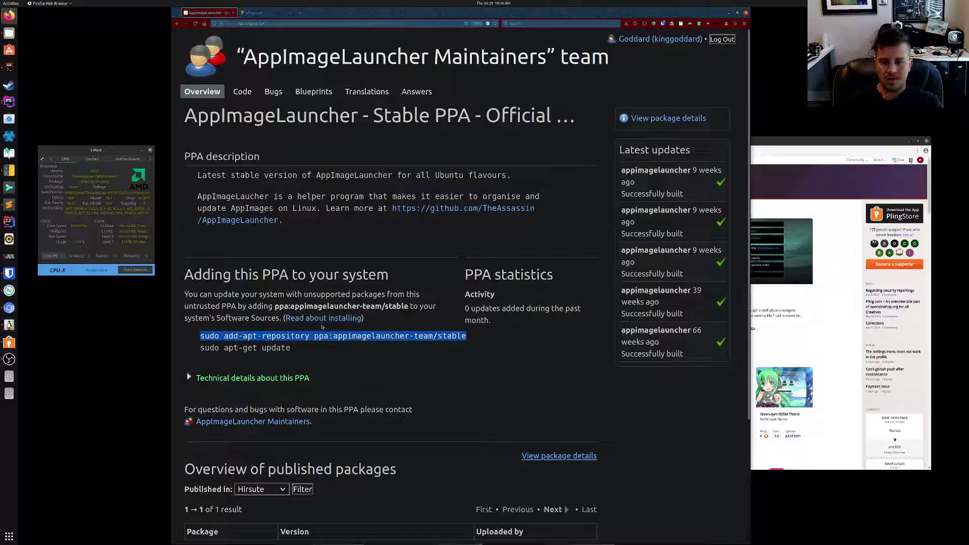
pyautogui.doubleClick(374, 336)
pyautogui.scroll(-2, 385, 328)
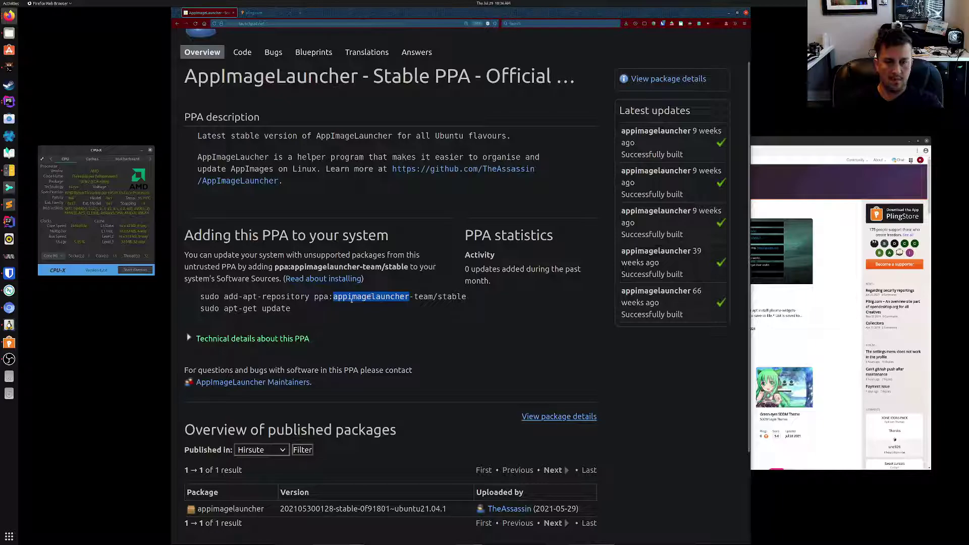
pyautogui.scroll(2, 352, 299)
pyautogui.click(374, 346)
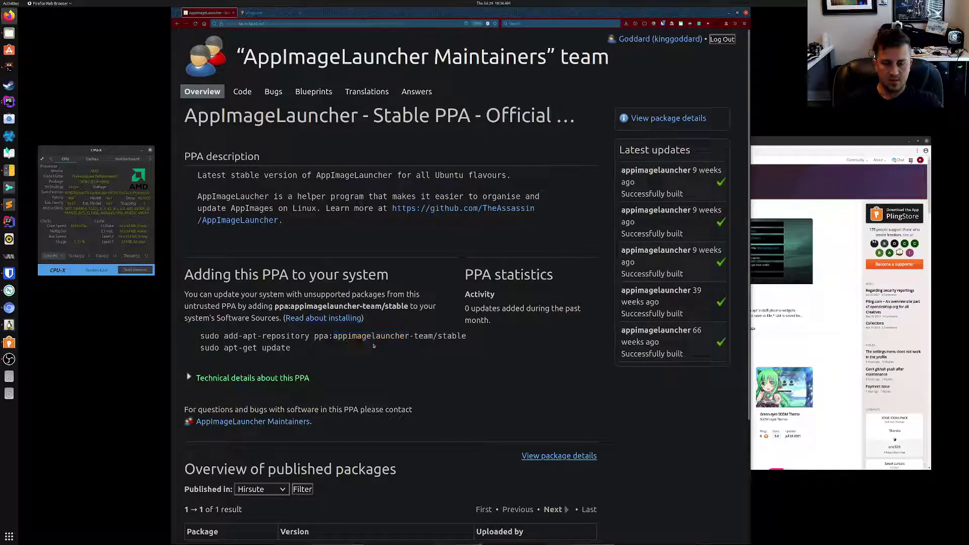
pyautogui.scroll(-5, 374, 346)
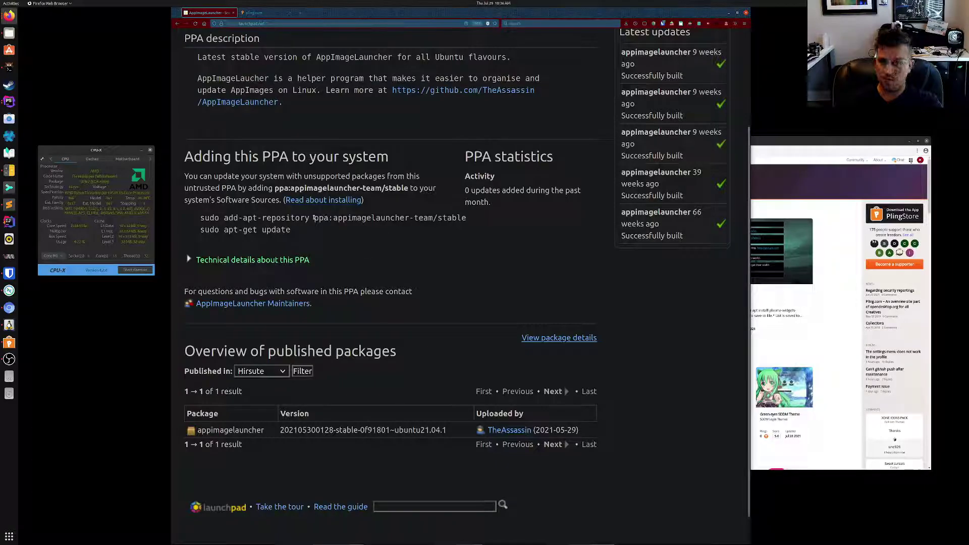
pyautogui.moveTo(314, 217); pyautogui.dragTo(380, 218)
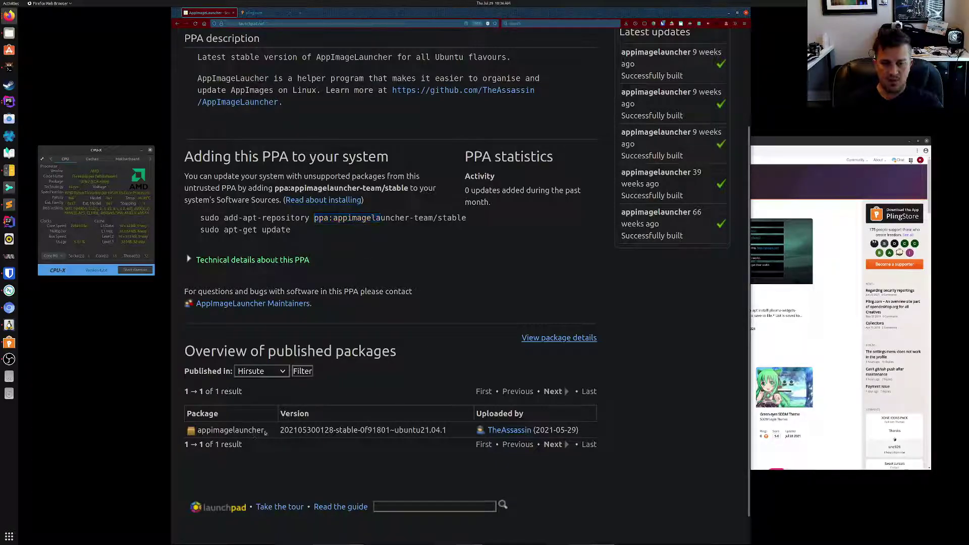
pyautogui.moveTo(264, 430); pyautogui.dragTo(198, 432)
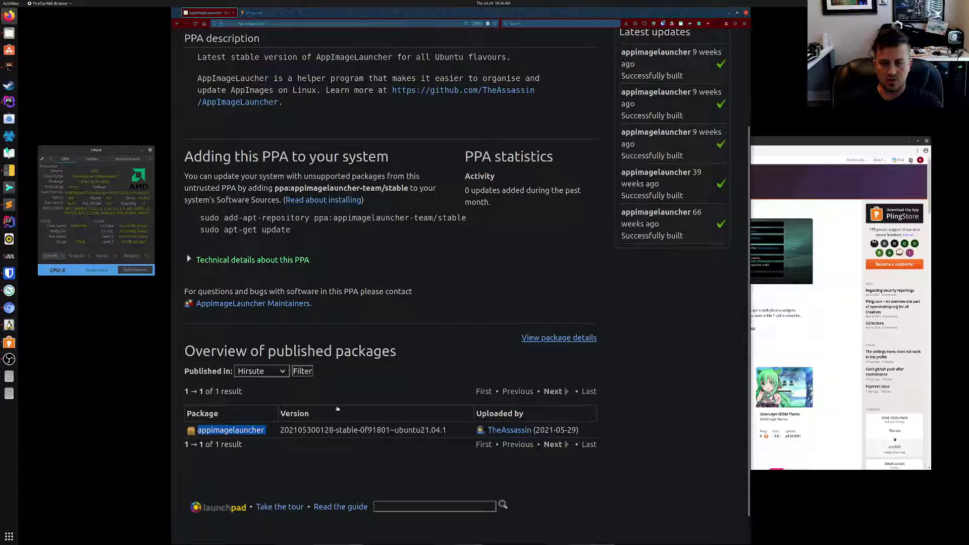
# Check the Published in series list, leaving Hirsute, and return to the pling.com Pling-Store tab.
pyautogui.click(248, 371)
pyautogui.click(248, 372)
pyautogui.click(264, 375)
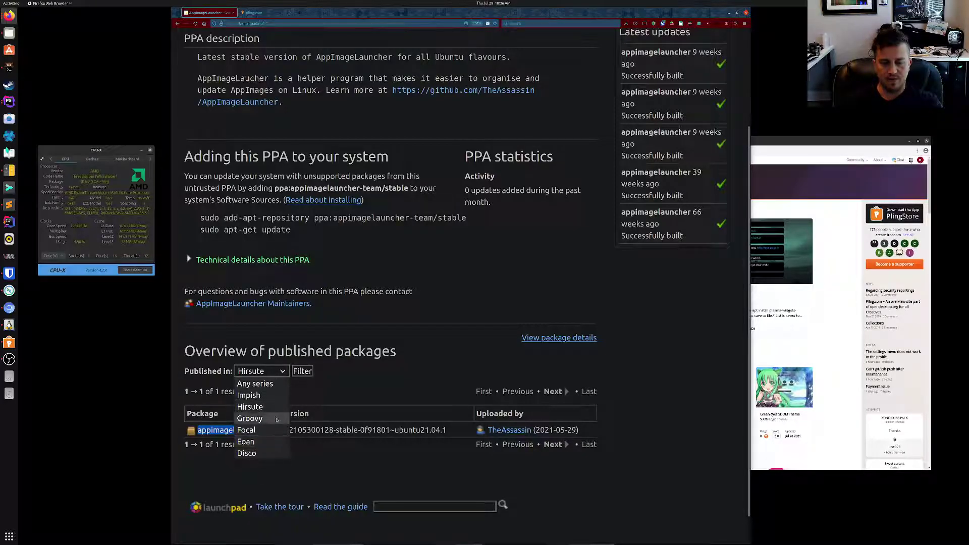
pyautogui.press('Escape')
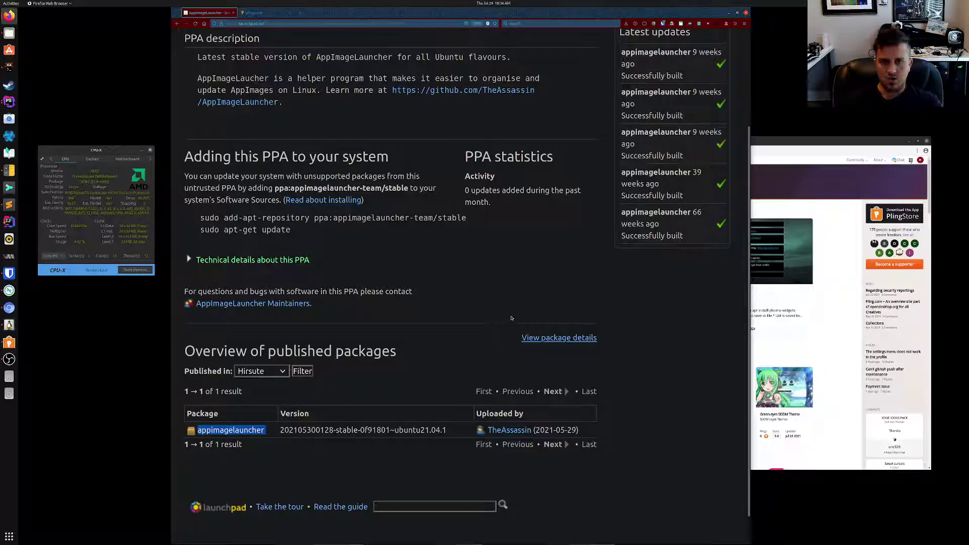
pyautogui.scroll(1, 510, 318)
pyautogui.hotkey('ctrl', 'Tab')
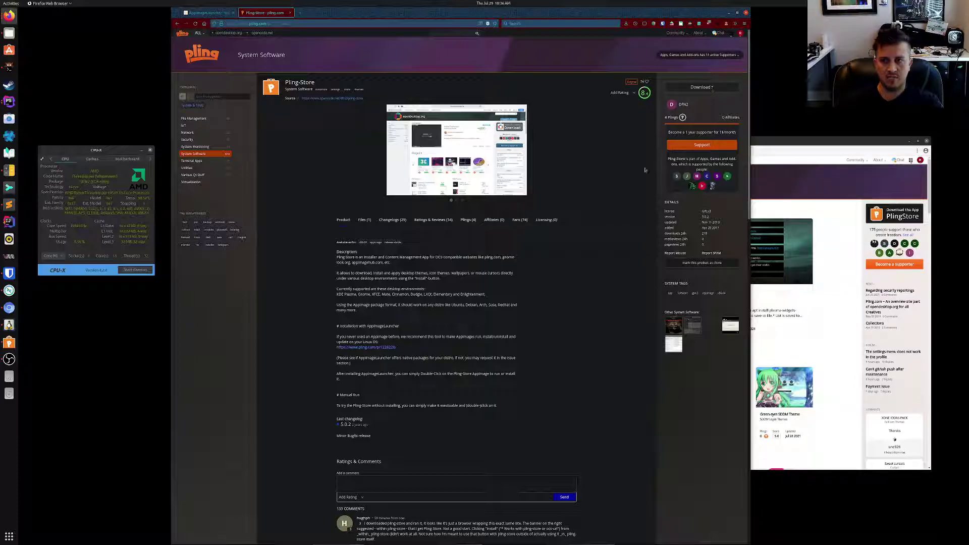
# Download the pling-store AppImage from the Pling-Store page's download list.
pyautogui.click(711, 88)
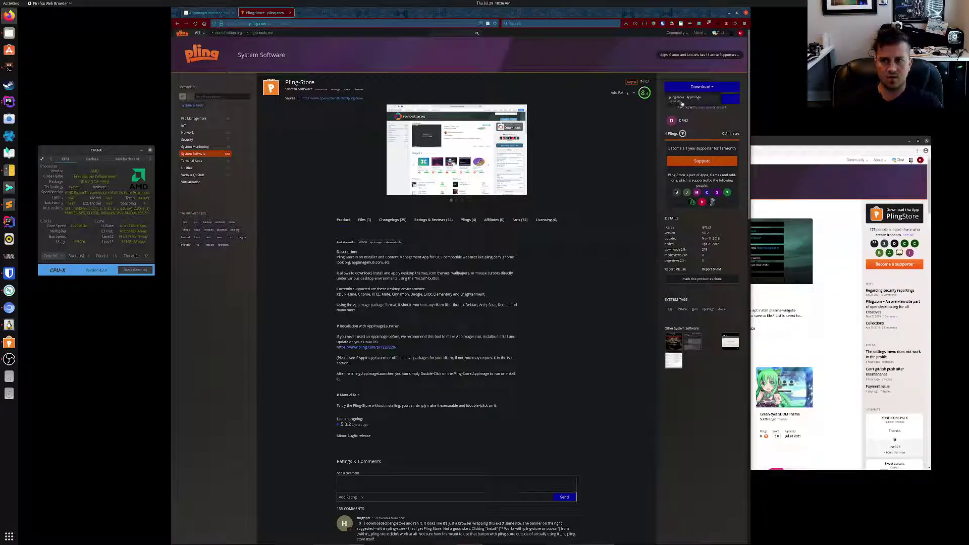
pyautogui.click(596, 231)
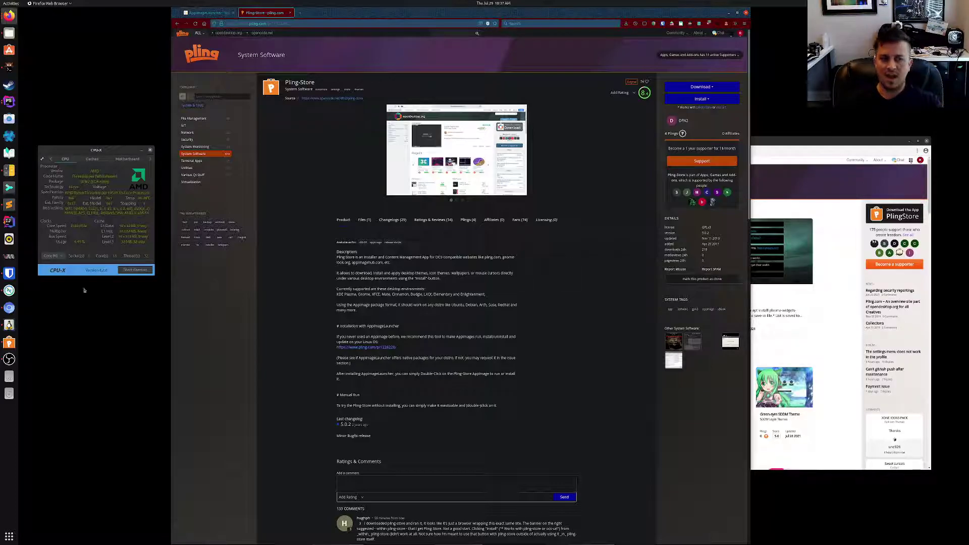
# Show and dismiss the dock app's options menu, then bring the CPU-X window into focus.
pyautogui.rightClick(9, 273)
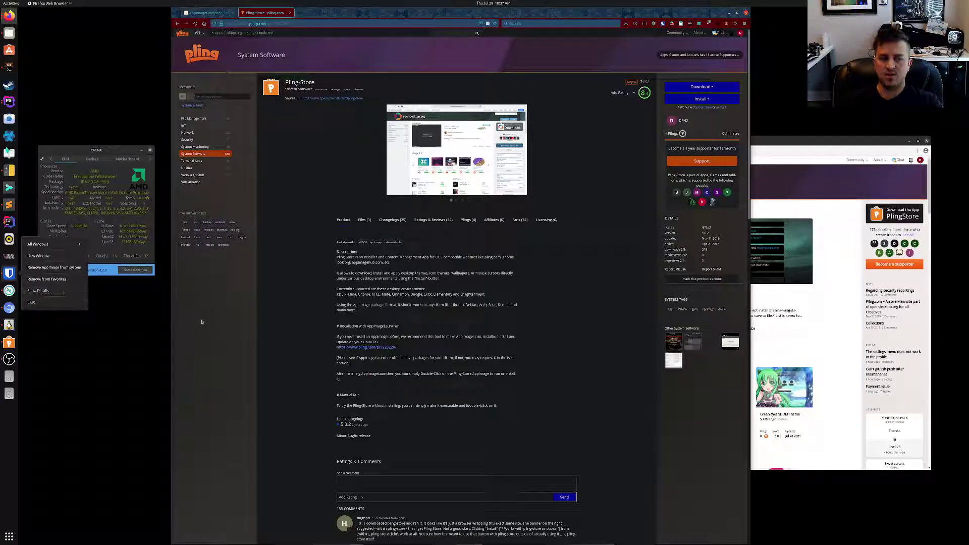
pyautogui.click(231, 324)
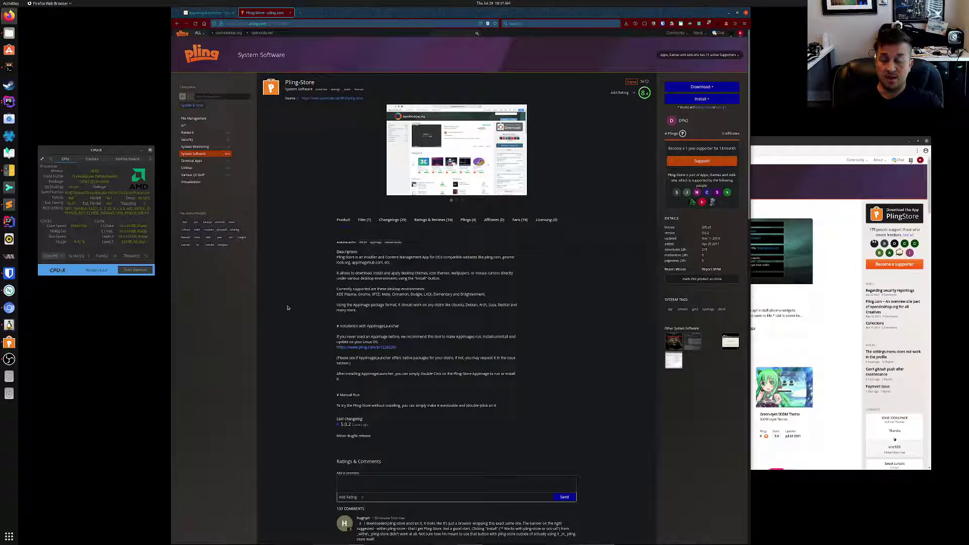
pyautogui.click(104, 152)
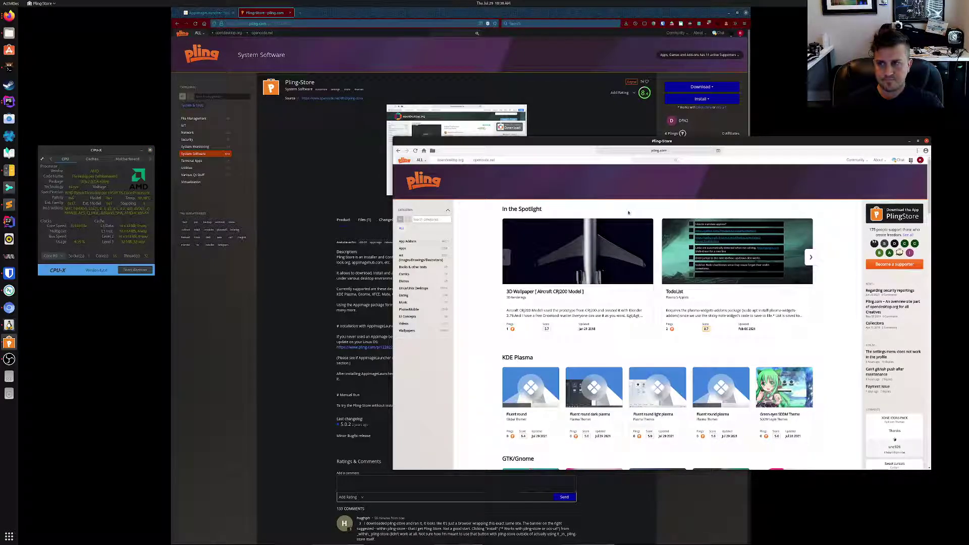
# Browse the home page's featured rows, then search the store for gnome icons.
pyautogui.scroll(-5, 488, 297)
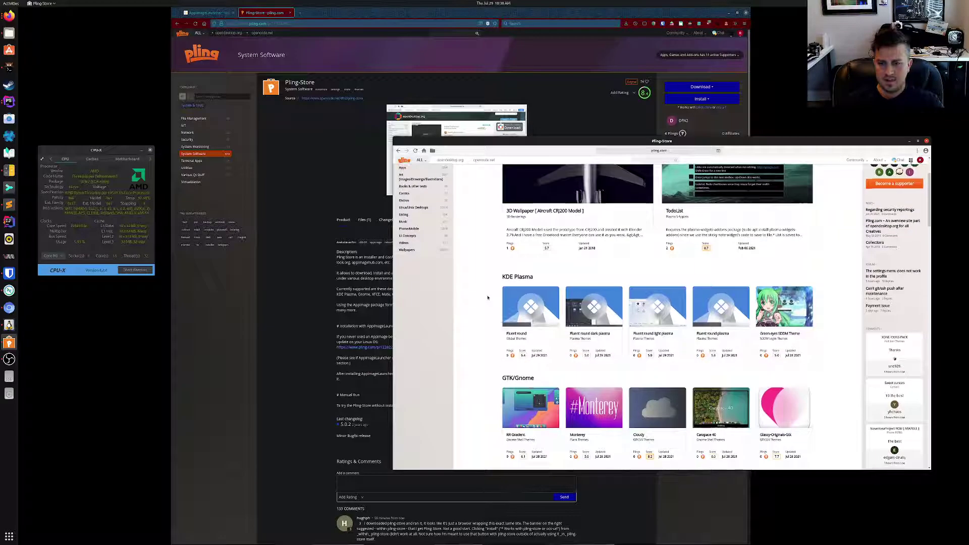
pyautogui.scroll(4, 488, 297)
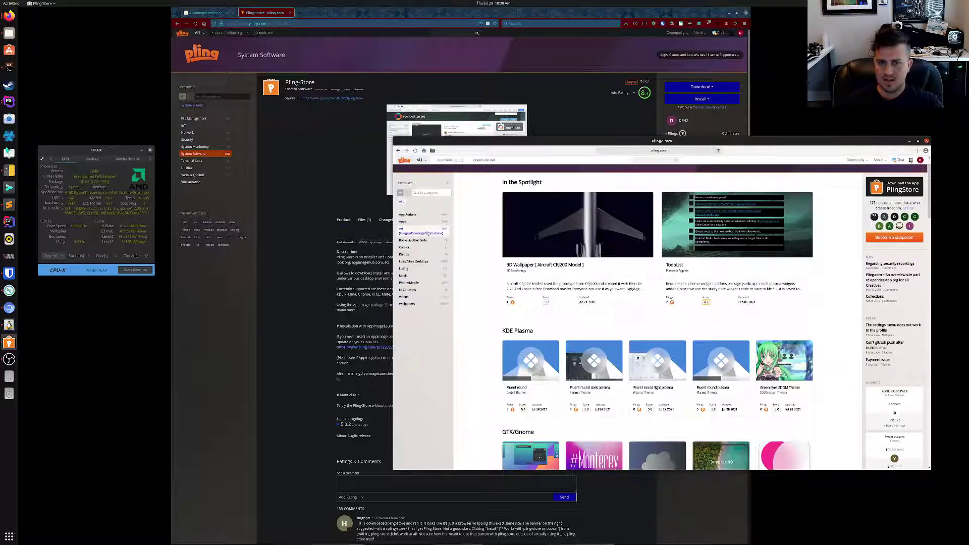
pyautogui.scroll(-1, 439, 255)
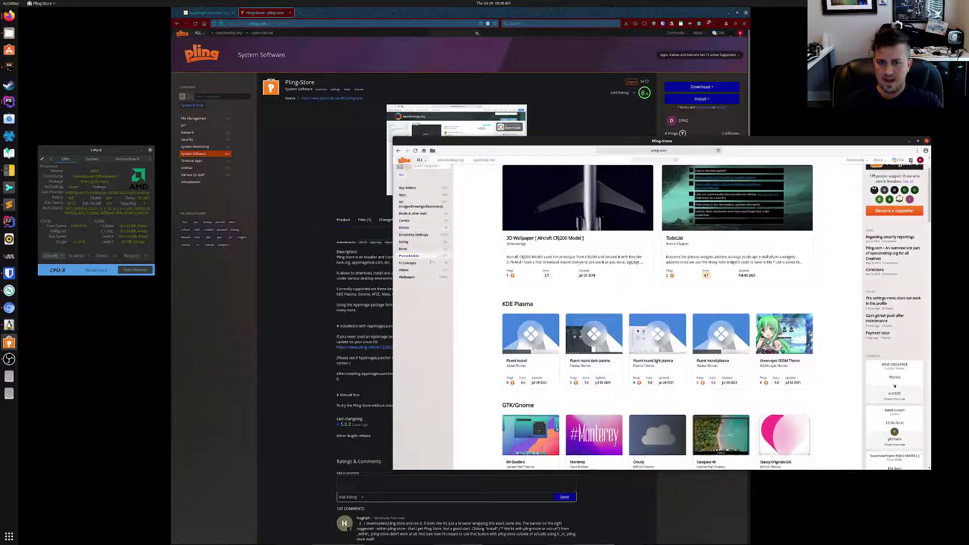
pyautogui.scroll(-5, 490, 296)
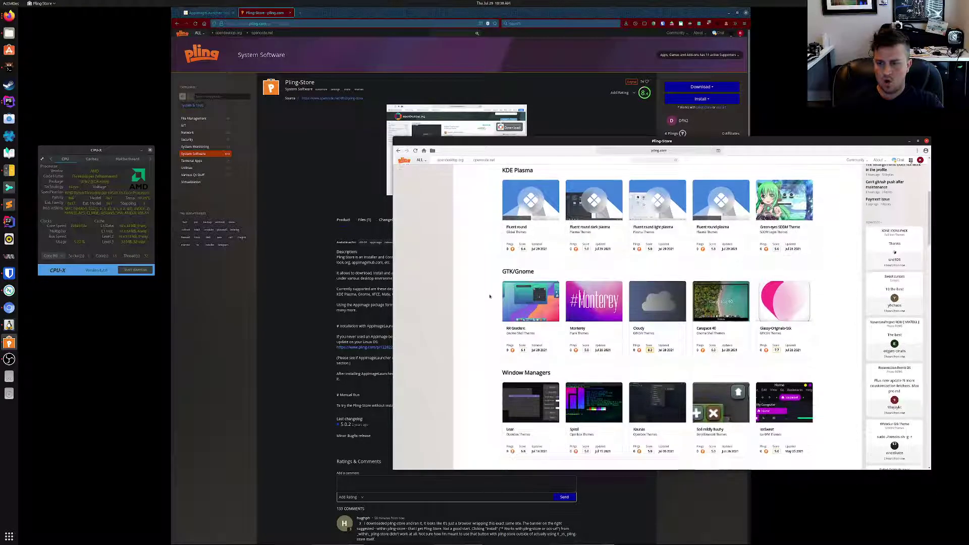
pyautogui.scroll(10, 489, 302)
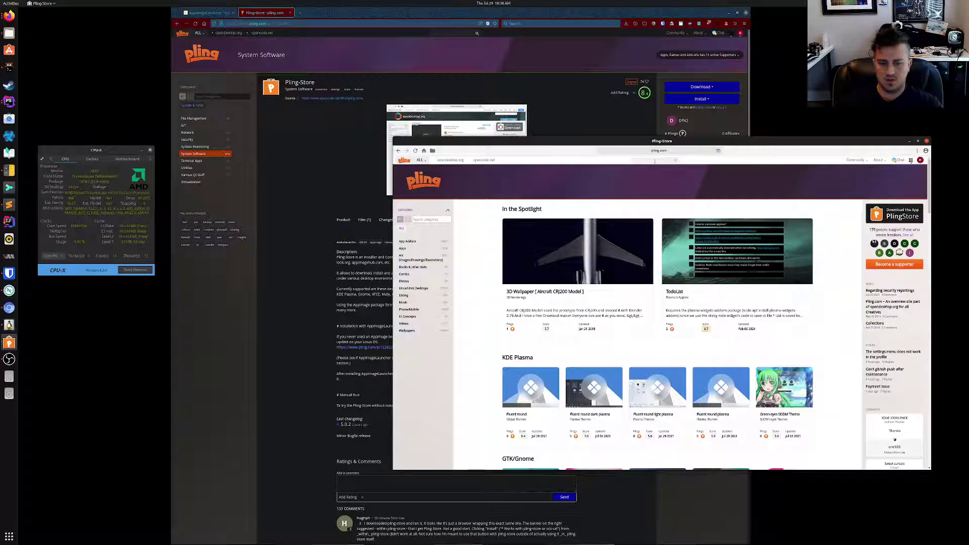
pyautogui.write('store')
pyautogui.press('Return')
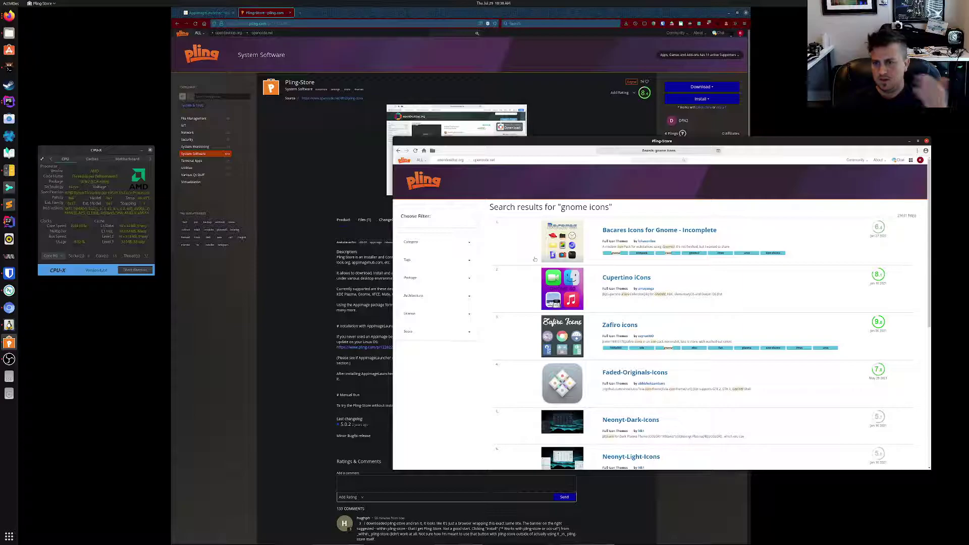
# Scroll the gnome icons results and open Bacares Icons for Gnome - Incomplete.
pyautogui.scroll(-1, 535, 259)
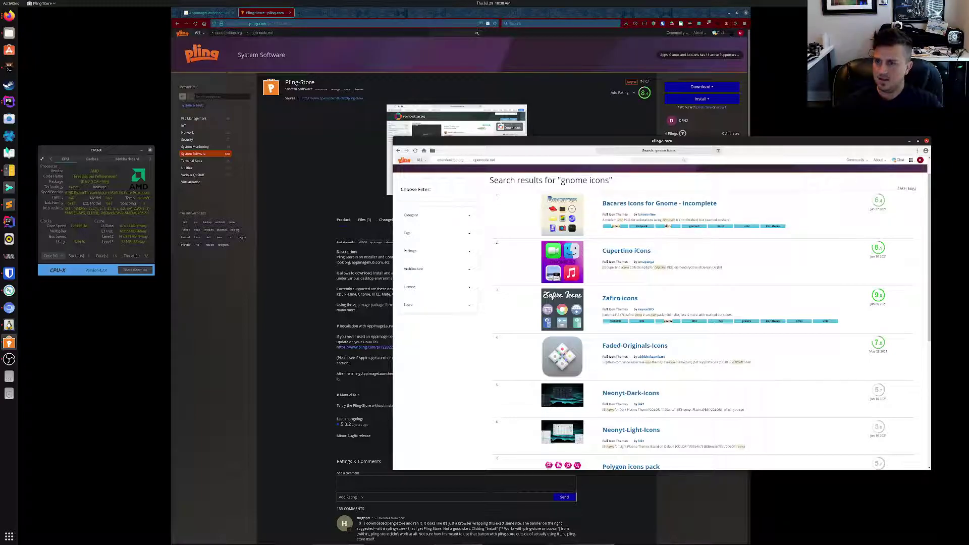
pyautogui.doubleClick(668, 219)
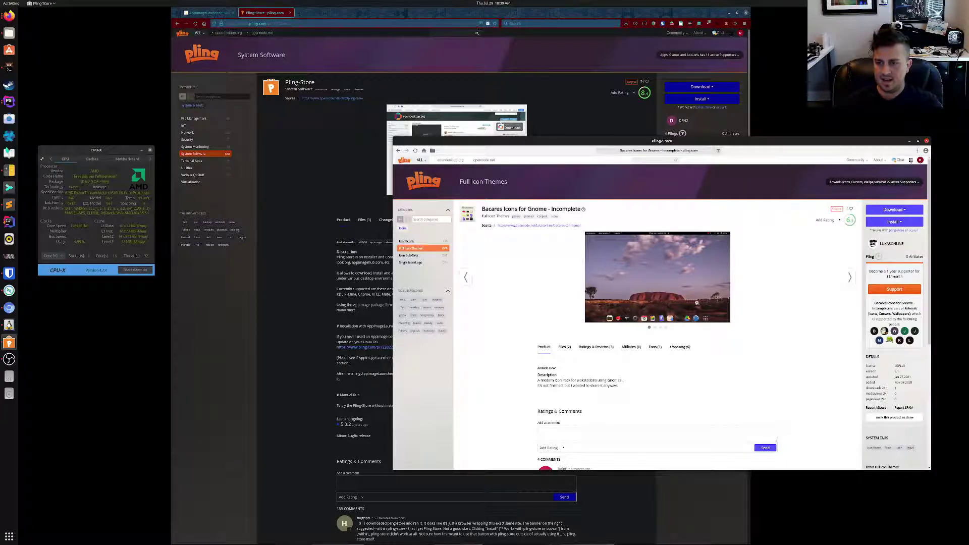
# Advance two screenshots in the Bacares Icons for Gnome carousel.
pyautogui.click(849, 277)
pyautogui.click(849, 277)
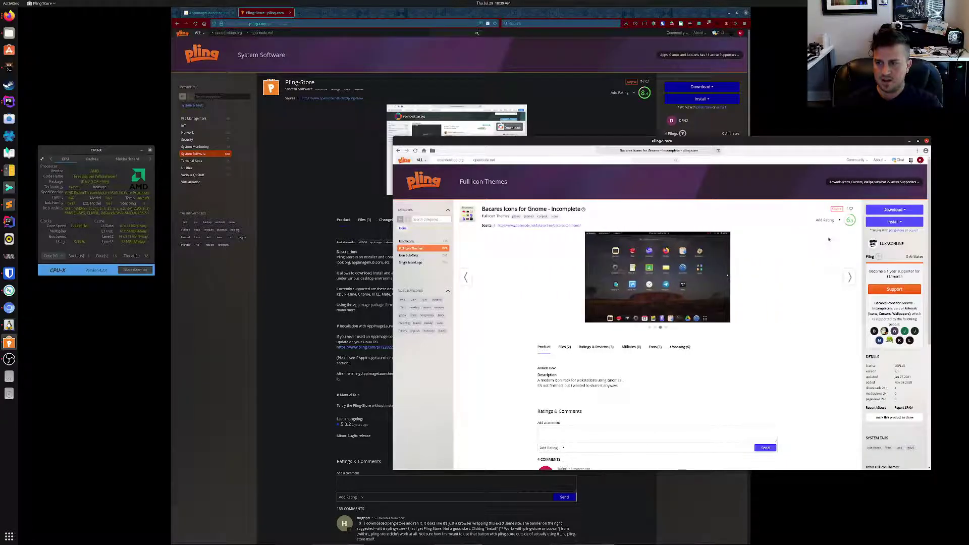
pyautogui.scroll(-1, 666, 353)
# View the Files, Ratings & Reviews and Affiliates tabs, ending on the Product description.
pyautogui.click(564, 293)
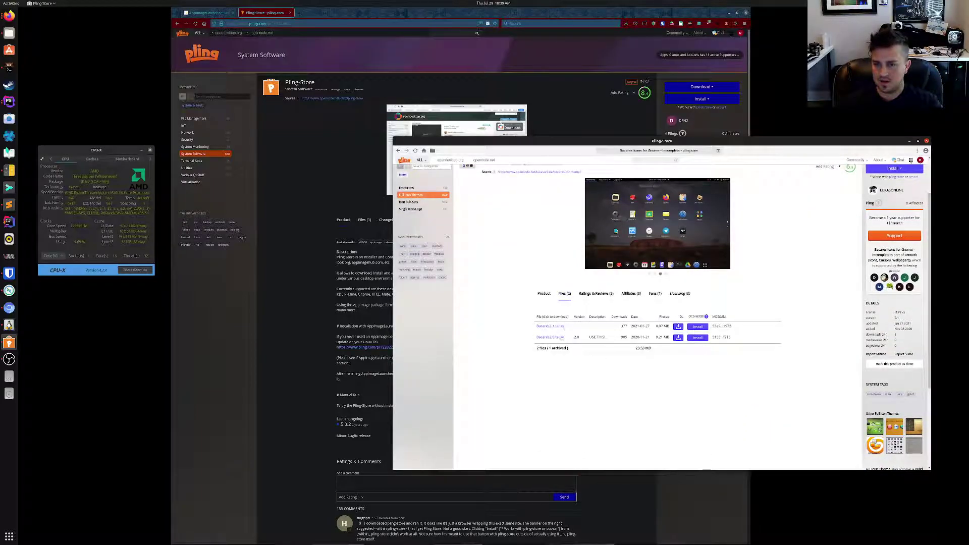
pyautogui.click(594, 293)
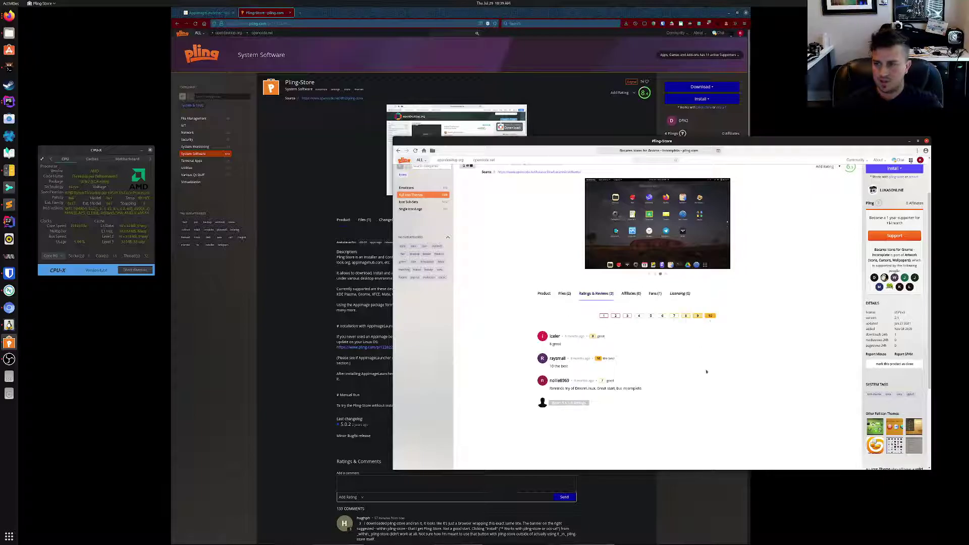
pyautogui.scroll(1, 699, 394)
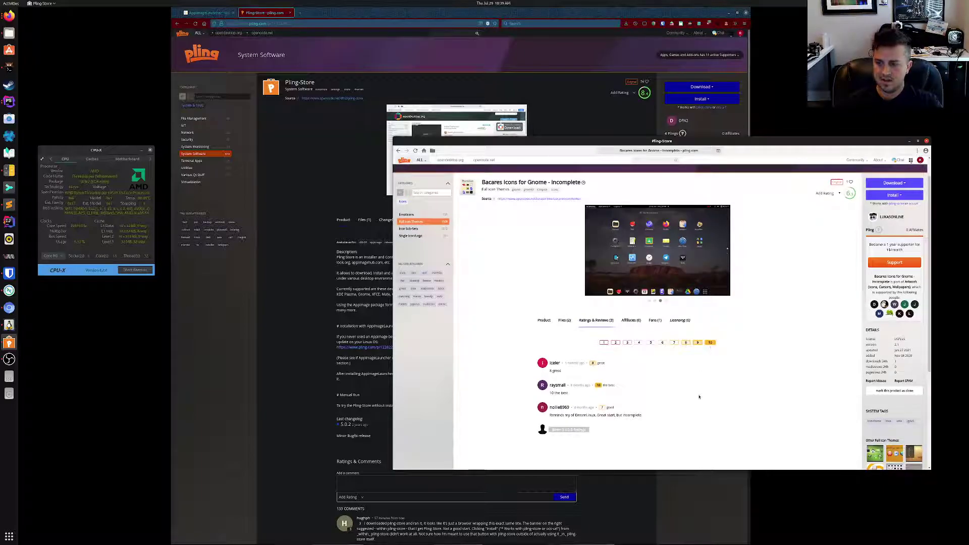
pyautogui.click(630, 320)
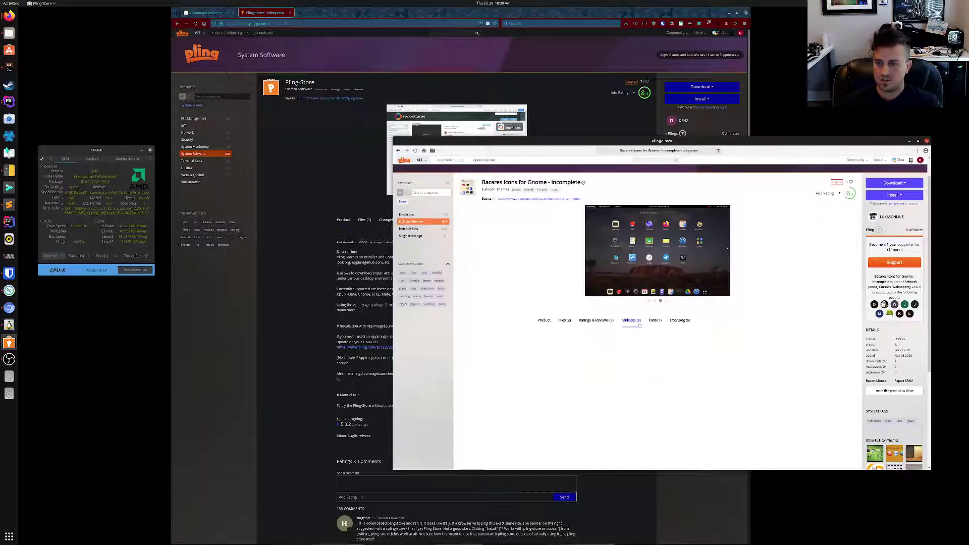
pyautogui.click(544, 320)
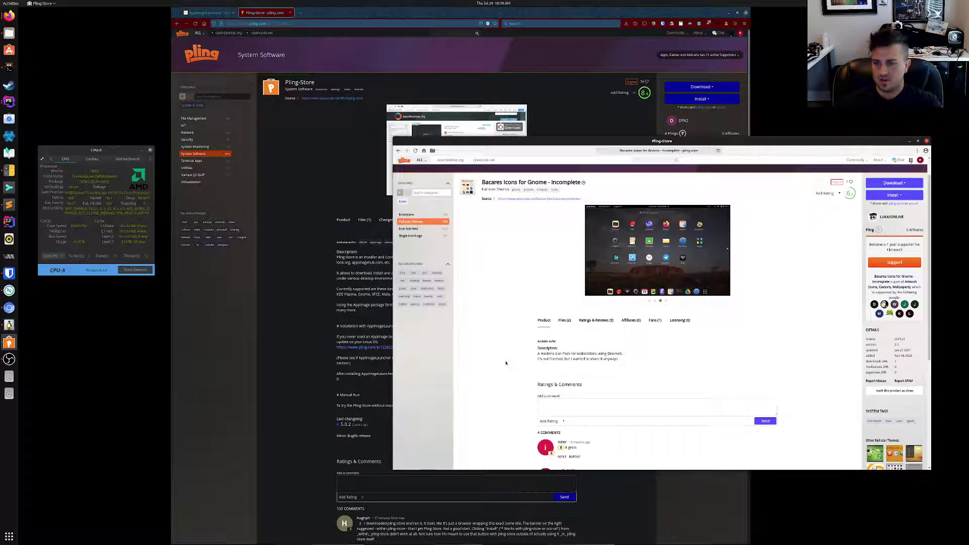
pyautogui.scroll(-3, 505, 363)
pyautogui.scroll(-2, 506, 363)
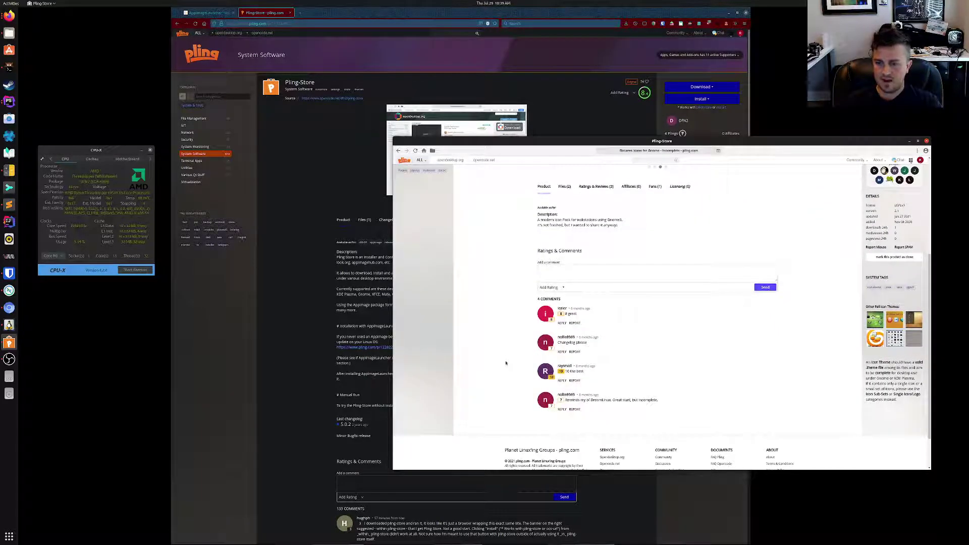
pyautogui.scroll(6, 506, 363)
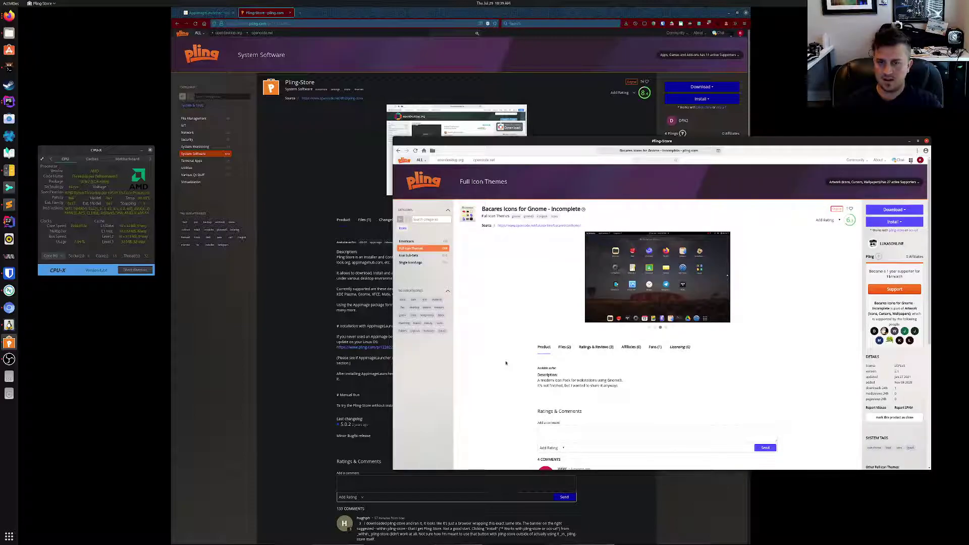